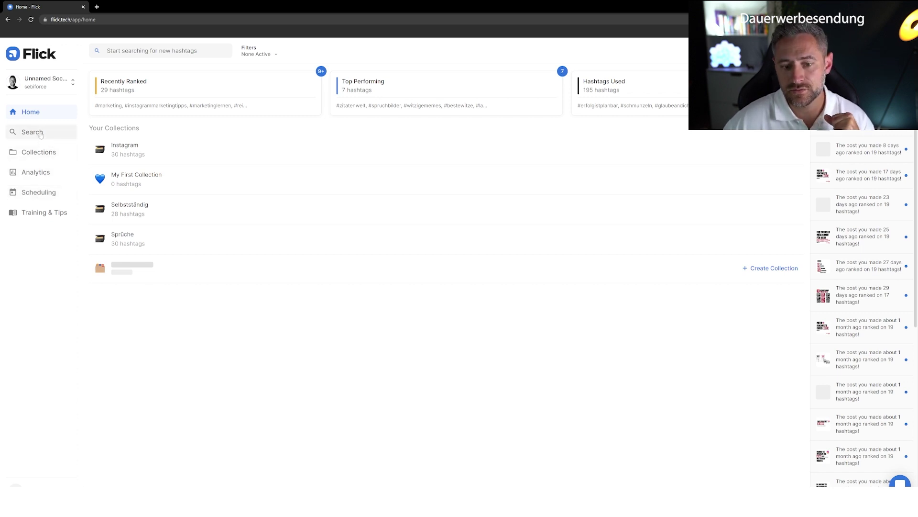
Run the recent hashtag search for onlinemarketinglernen and examine its low, medium and high competition groups
{"action": "left_click", "coordinate": [38, 134]}
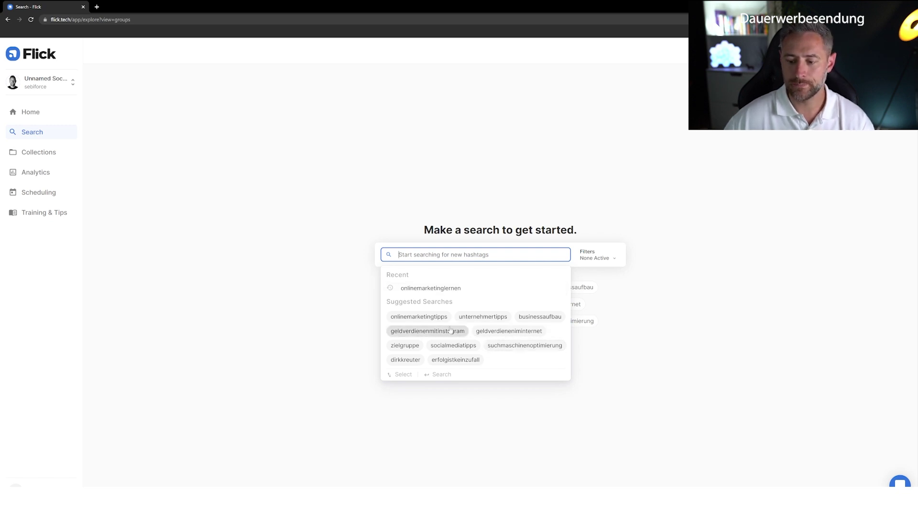
{"action": "left_click", "coordinate": [426, 290]}
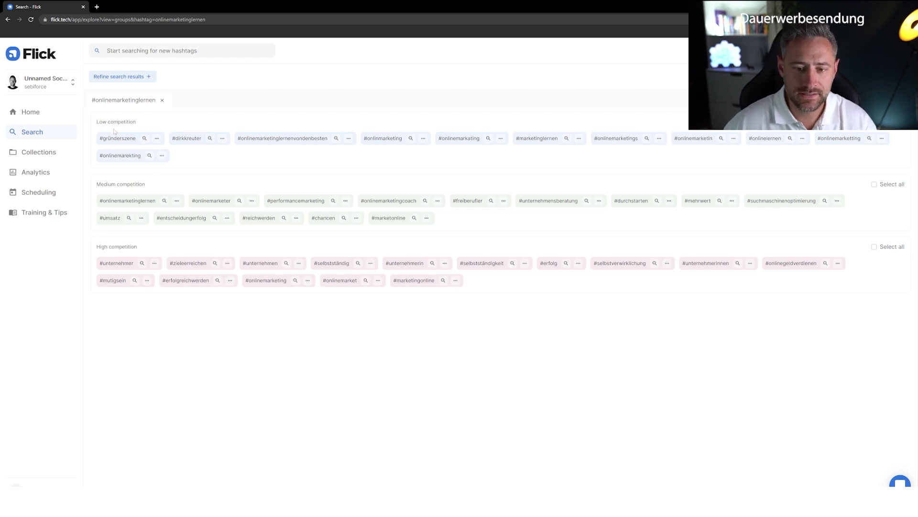
{"action": "left_click_drag", "start_coordinate": [95, 123], "coordinate": [144, 123]}
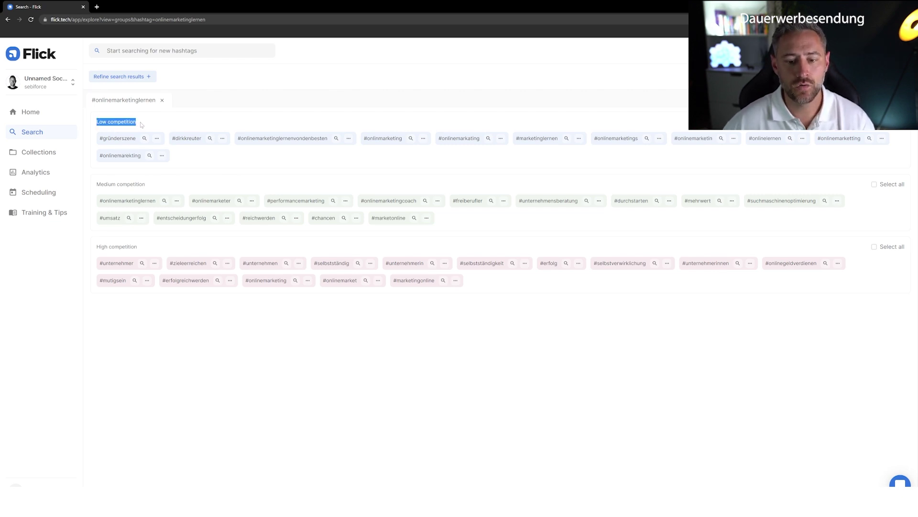
{"action": "left_click_drag", "start_coordinate": [95, 185], "coordinate": [177, 190]}
{"action": "left_click_drag", "start_coordinate": [95, 247], "coordinate": [144, 248]}
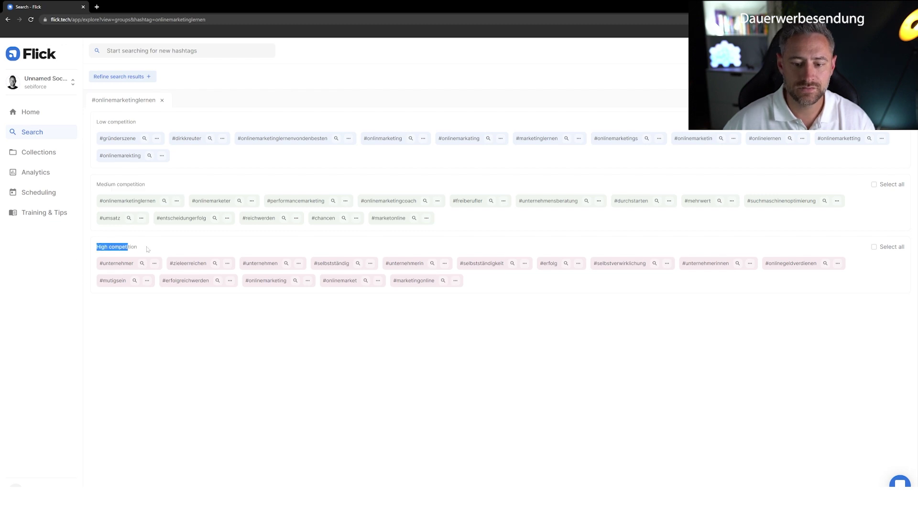
{"action": "left_click", "coordinate": [278, 54]}
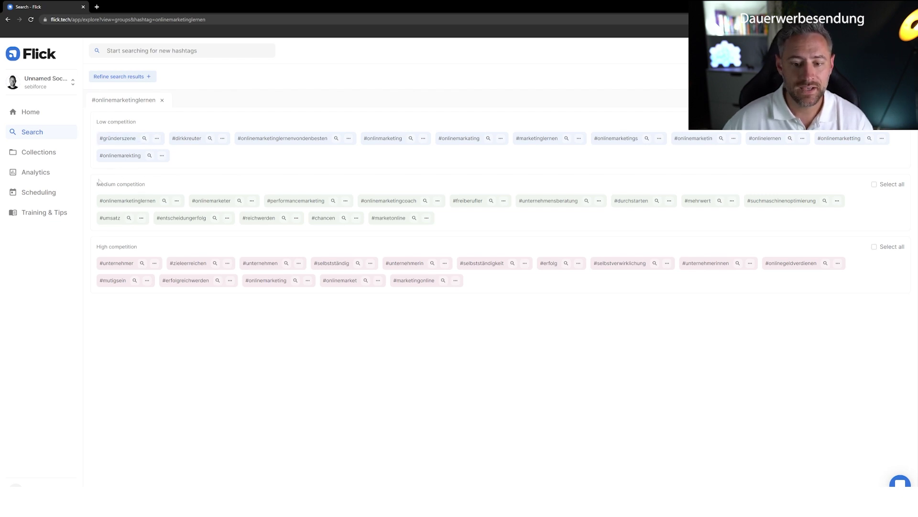
{"action": "left_click_drag", "start_coordinate": [96, 184], "coordinate": [159, 184]}
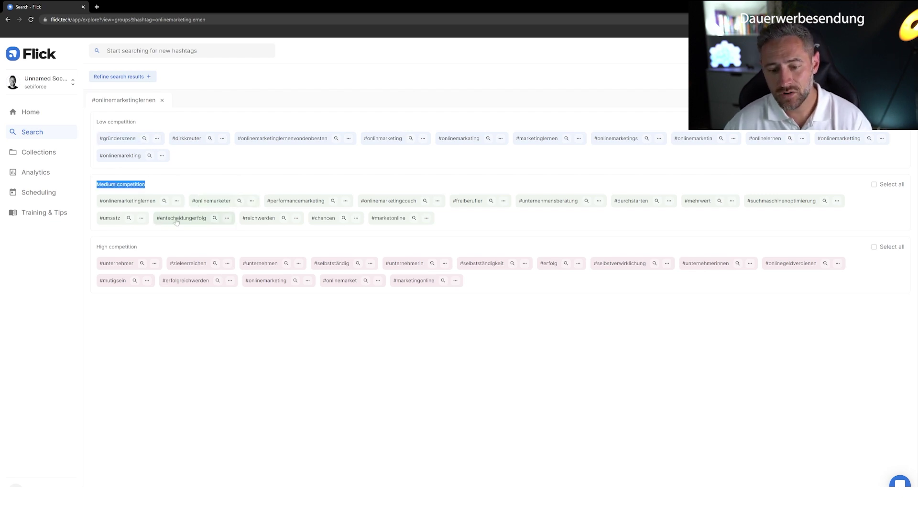
{"action": "left_click", "coordinate": [199, 210]}
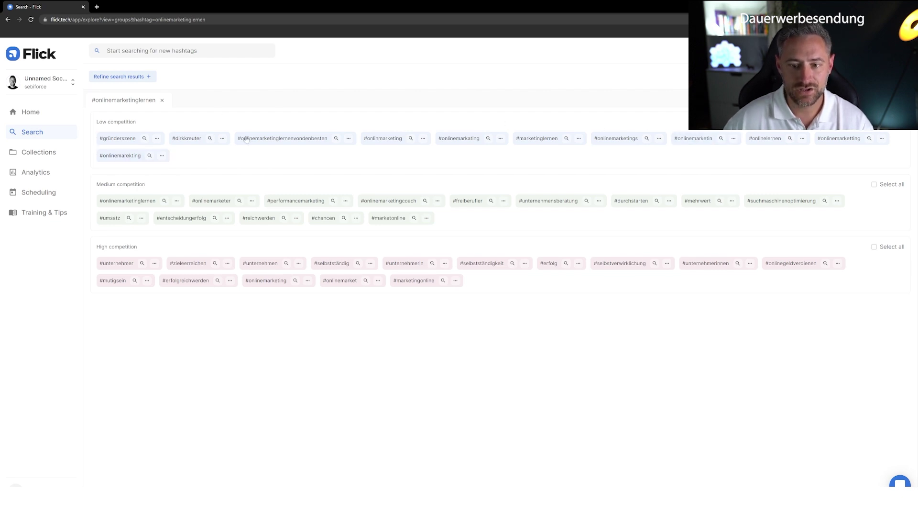
Select the low-competition hashtag #gründerszene and view the actions available for the selection
{"action": "left_click", "coordinate": [120, 140]}
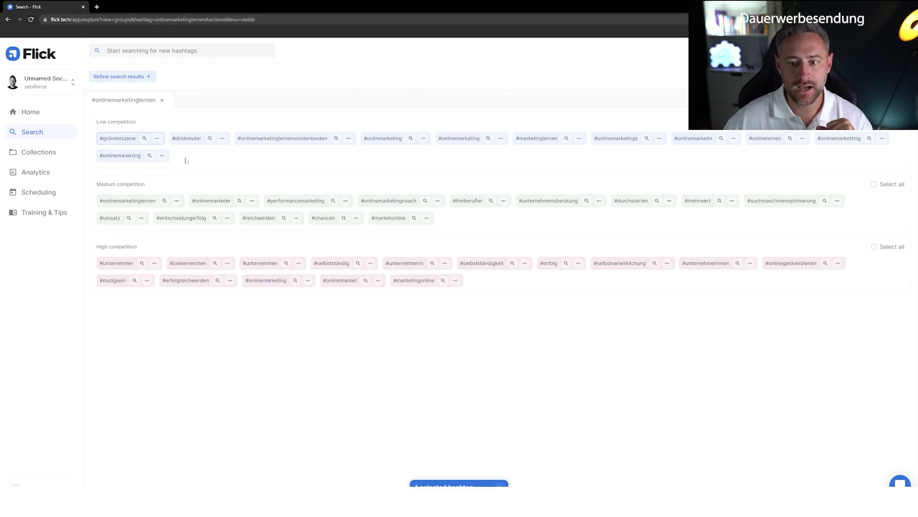
{"action": "left_click", "coordinate": [459, 484]}
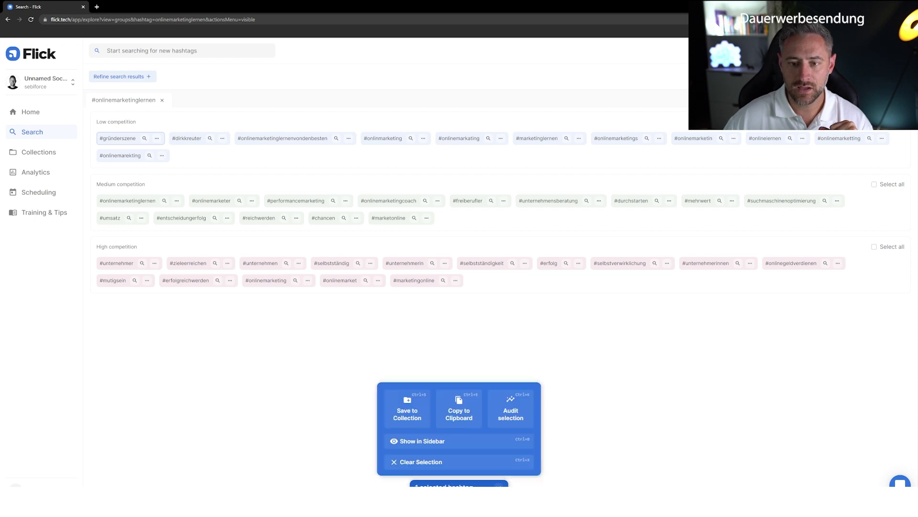
{"action": "left_click", "coordinate": [307, 363]}
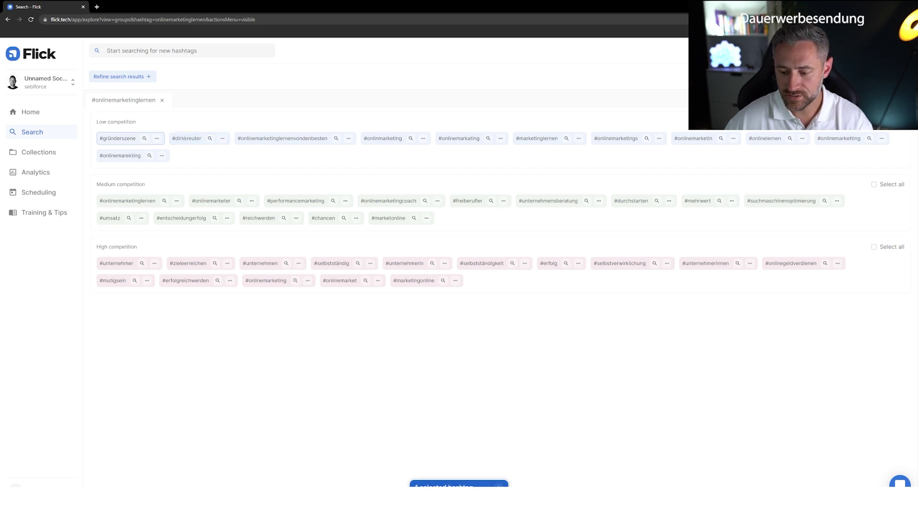
{"action": "left_click", "coordinate": [459, 484]}
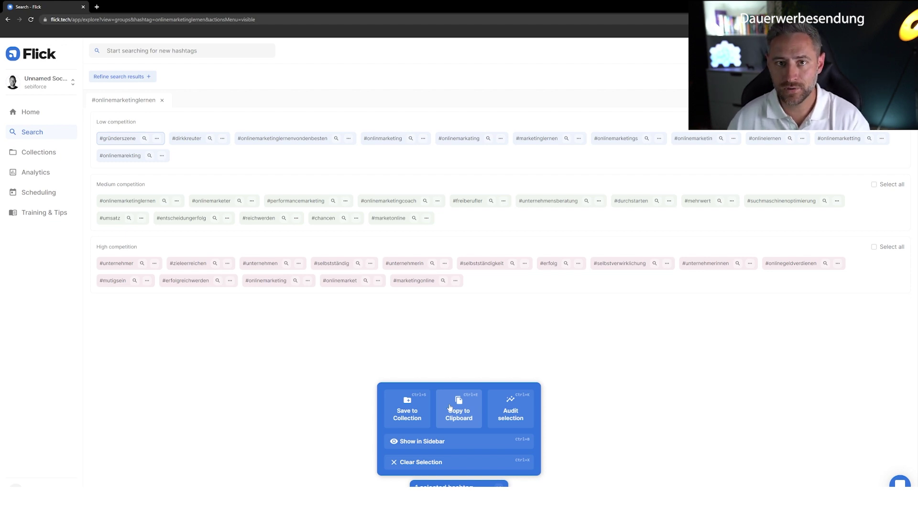
{"action": "left_click", "coordinate": [313, 357]}
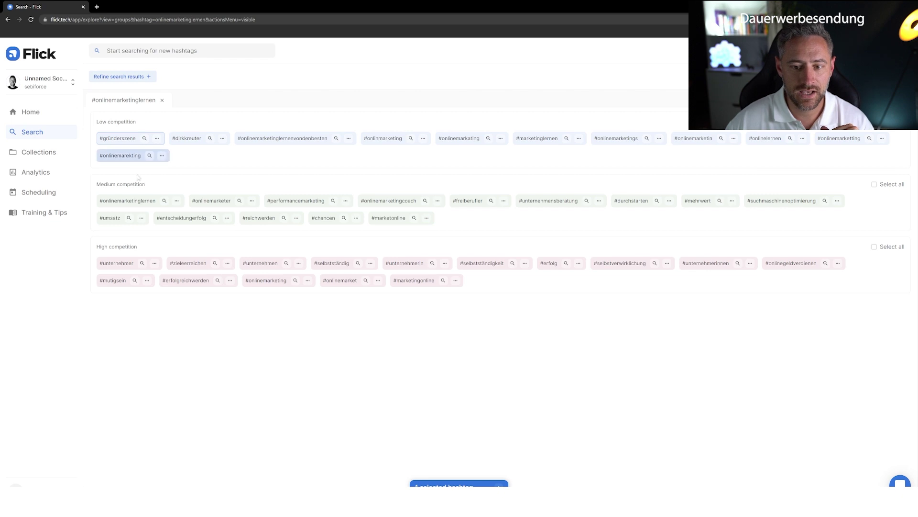
Open the Instagram hashtag collection and view the explanation of the Competition Score
{"action": "left_click", "coordinate": [48, 154]}
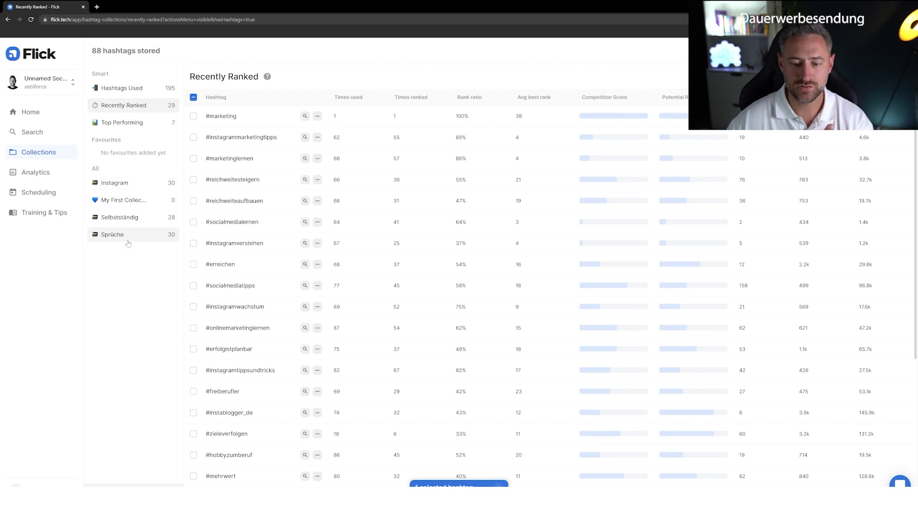
{"action": "left_click", "coordinate": [127, 184]}
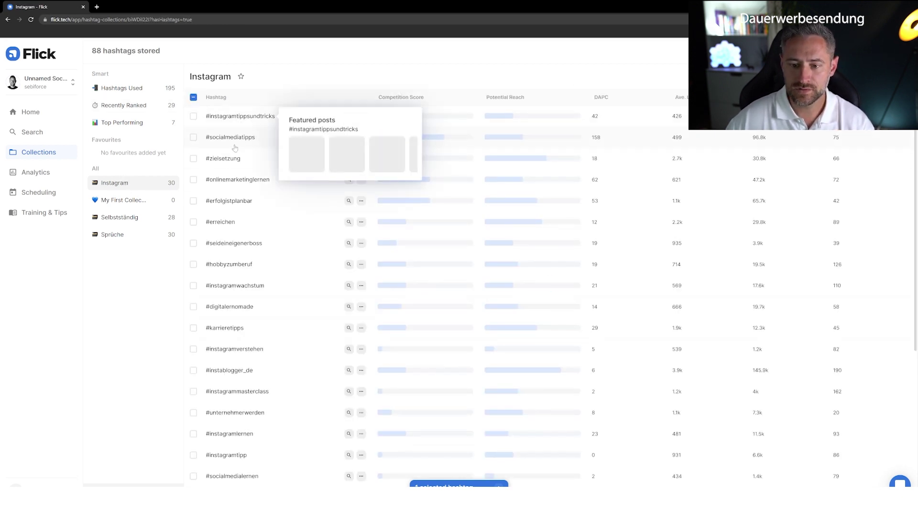
{"action": "mouse_move", "coordinate": [224, 162]}
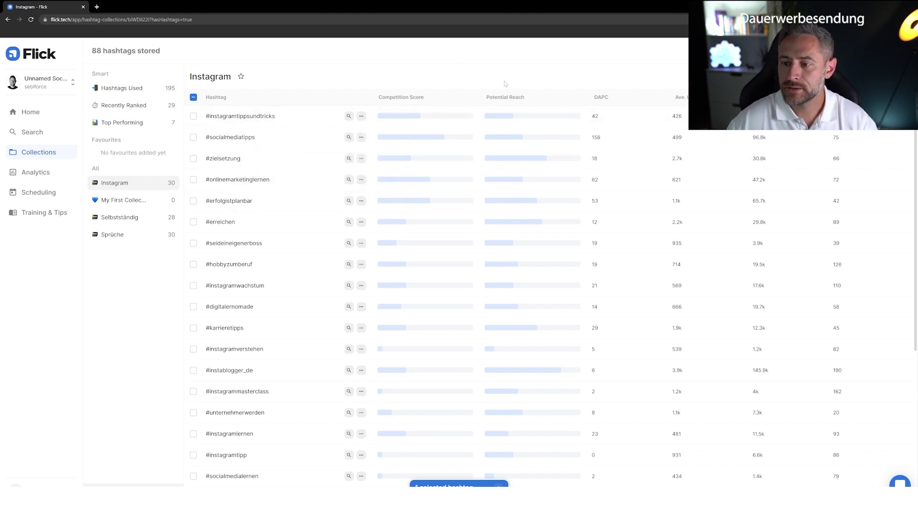
{"action": "mouse_move", "coordinate": [412, 101]}
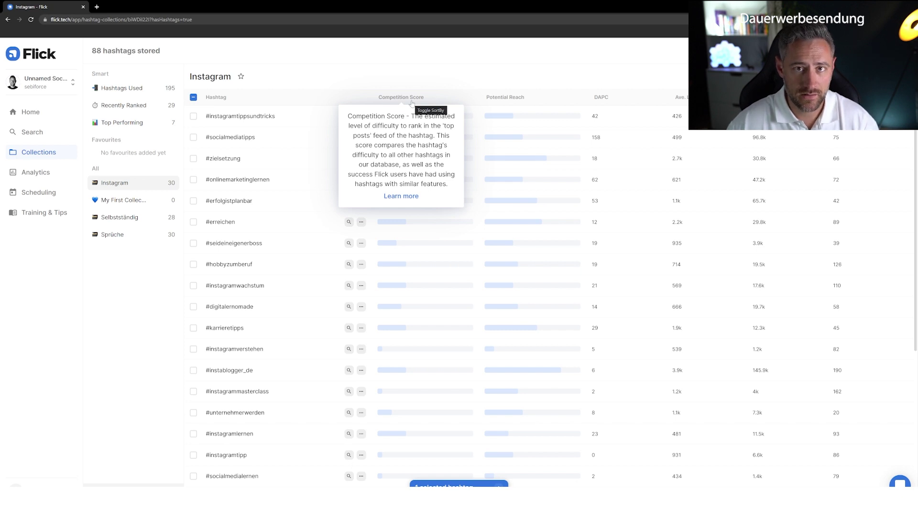
Sort the Instagram collection by potential reach, highest first, and inspect the reach and competition of #instablogger_de
{"action": "left_click", "coordinate": [518, 100]}
{"action": "left_click", "coordinate": [523, 100]}
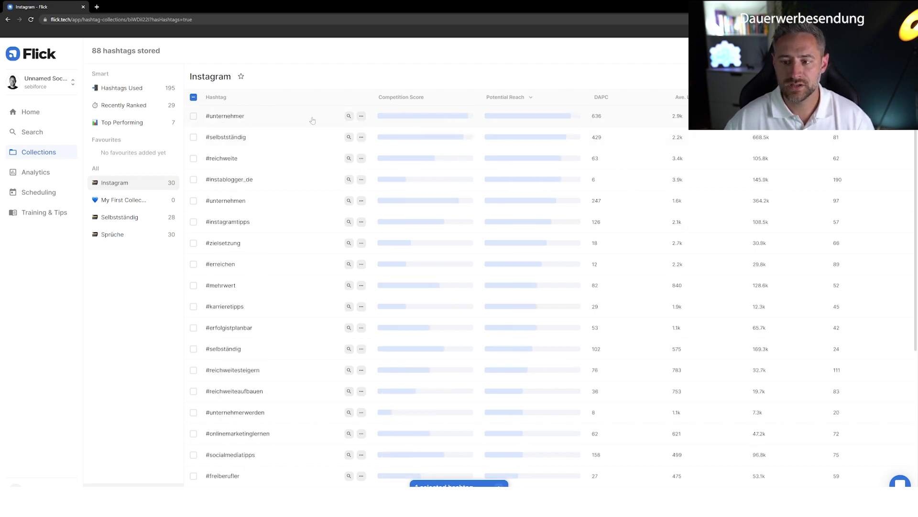
{"action": "mouse_move", "coordinate": [534, 117]}
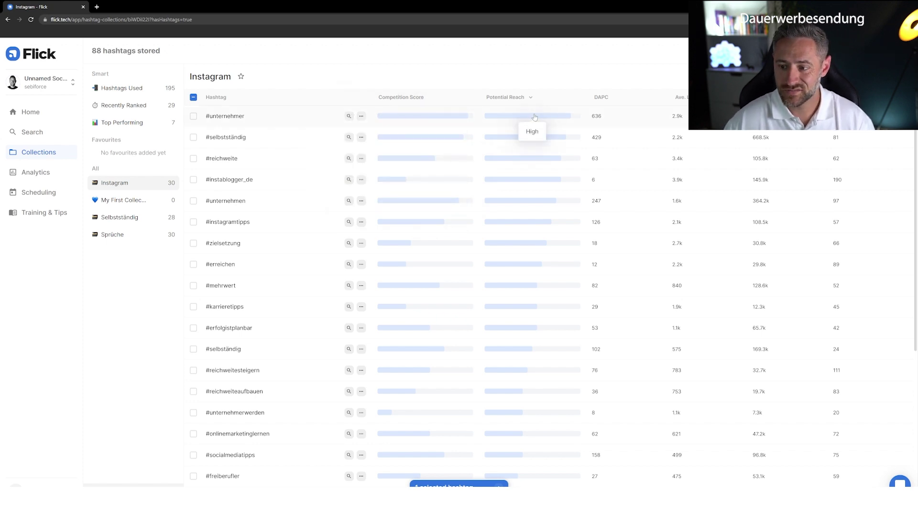
{"action": "left_click", "coordinate": [232, 182]}
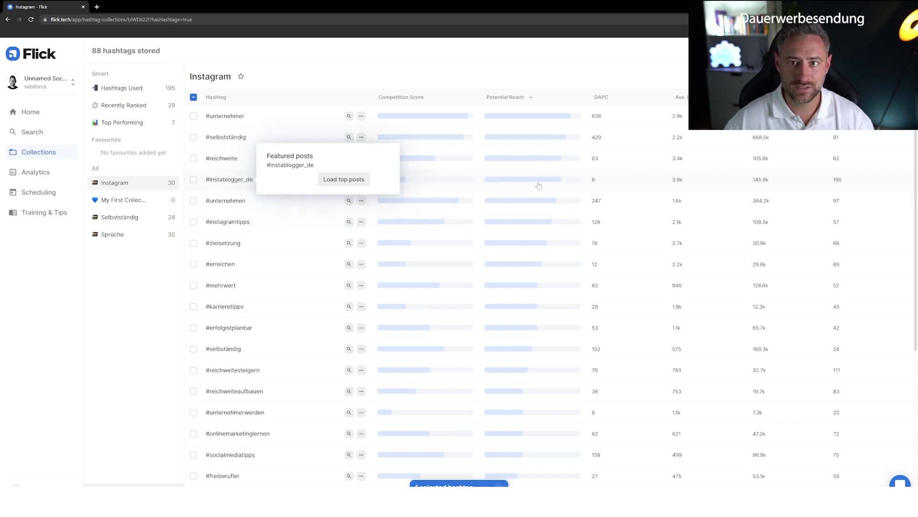
{"action": "left_click", "coordinate": [266, 184]}
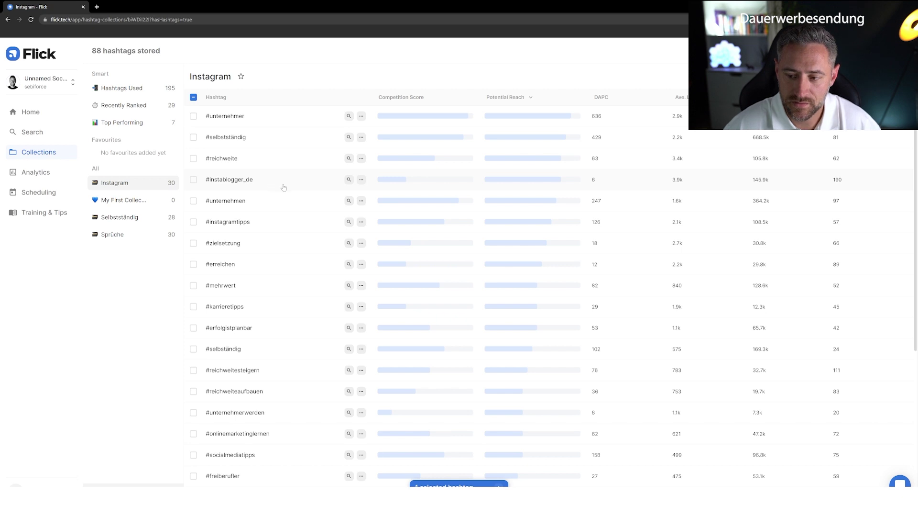
{"action": "mouse_move", "coordinate": [391, 176]}
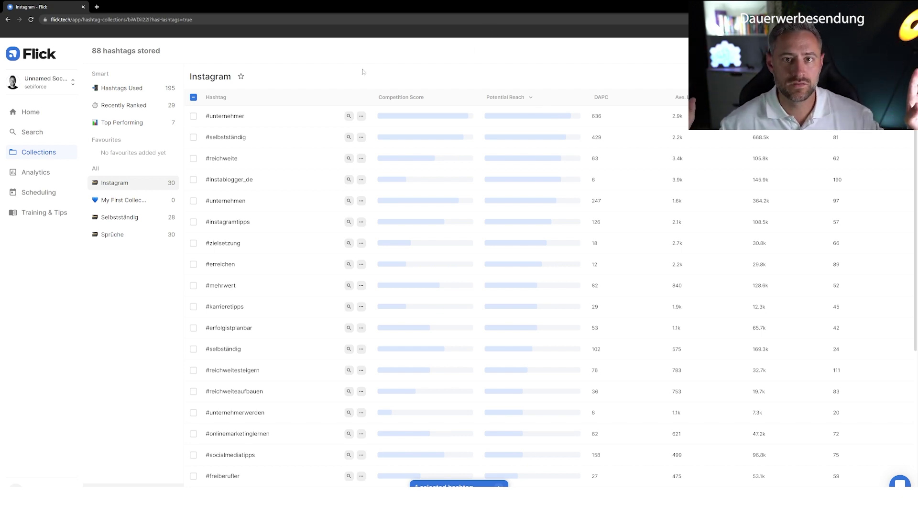
Open the Top Performing smart collection and examine its hashtags' competition score and potential reach
{"action": "left_click_drag", "start_coordinate": [92, 76], "coordinate": [149, 69]}
{"action": "left_click", "coordinate": [149, 69]}
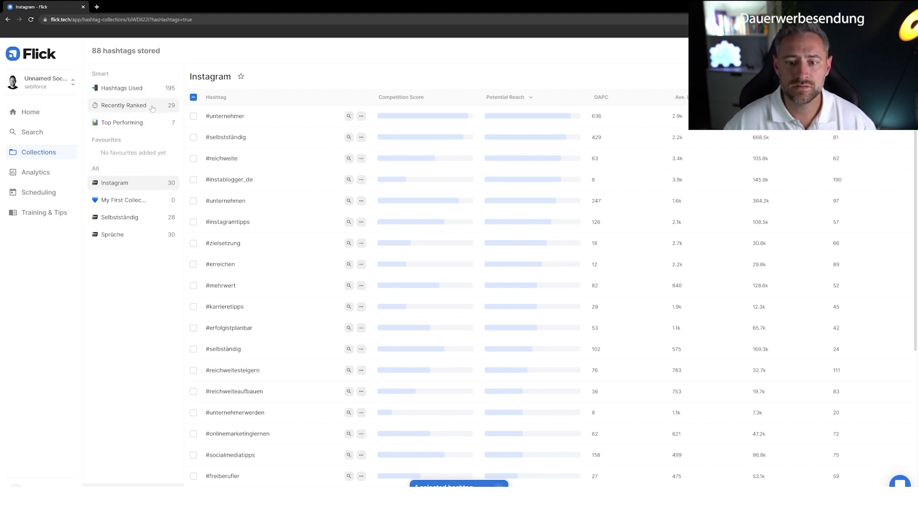
{"action": "left_click", "coordinate": [125, 124]}
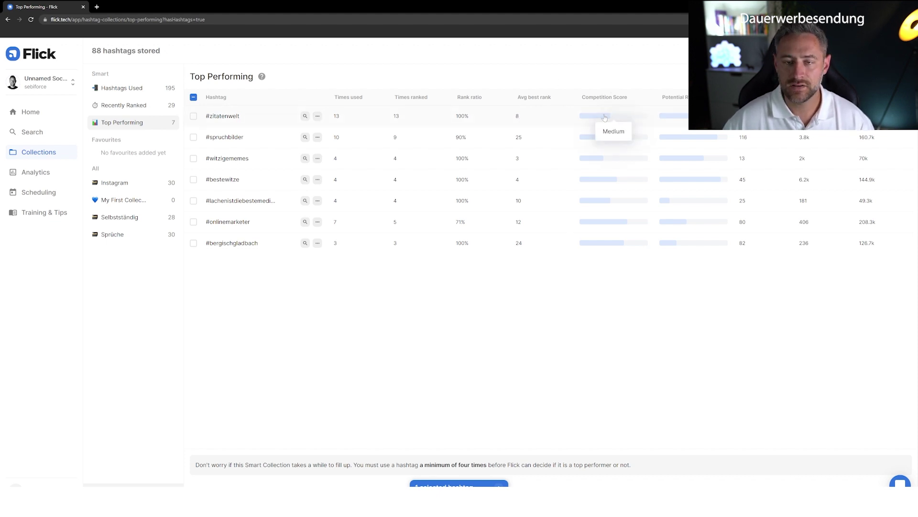
{"action": "mouse_move", "coordinate": [682, 117]}
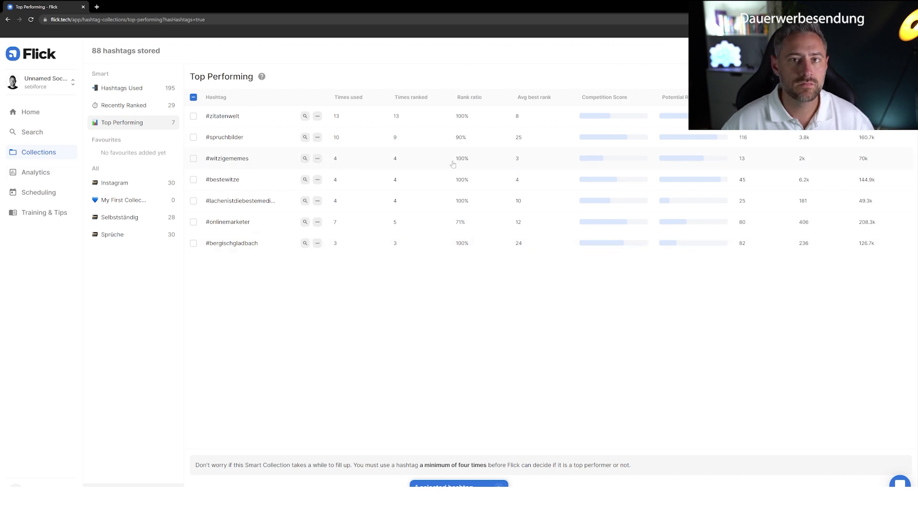
Return to the hashtag search and search for abnehmen
{"action": "left_click", "coordinate": [43, 133]}
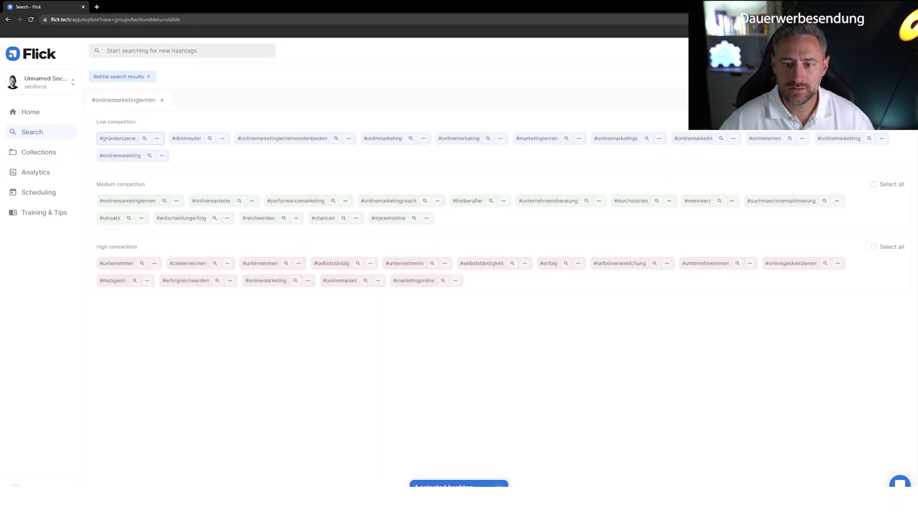
{"action": "left_click", "coordinate": [133, 49]}
{"action": "type", "text": "abnehmen"}
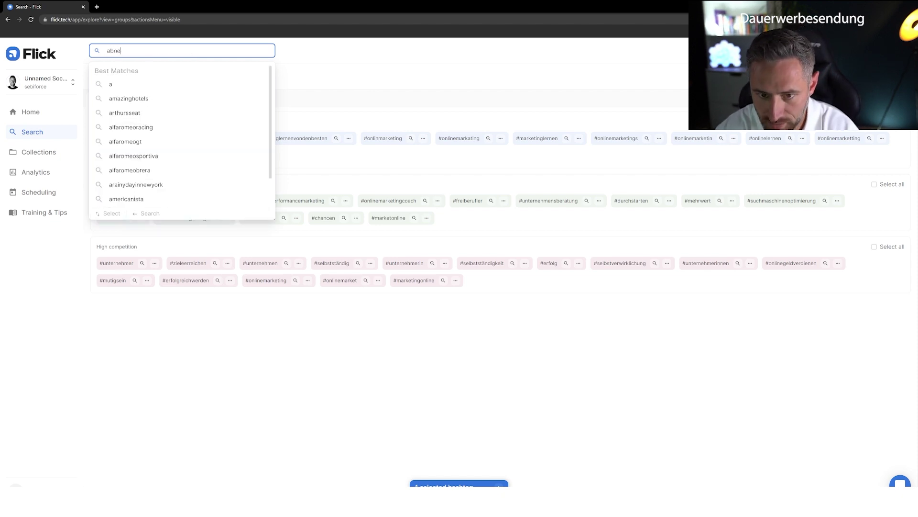
{"action": "left_click", "coordinate": [143, 87]}
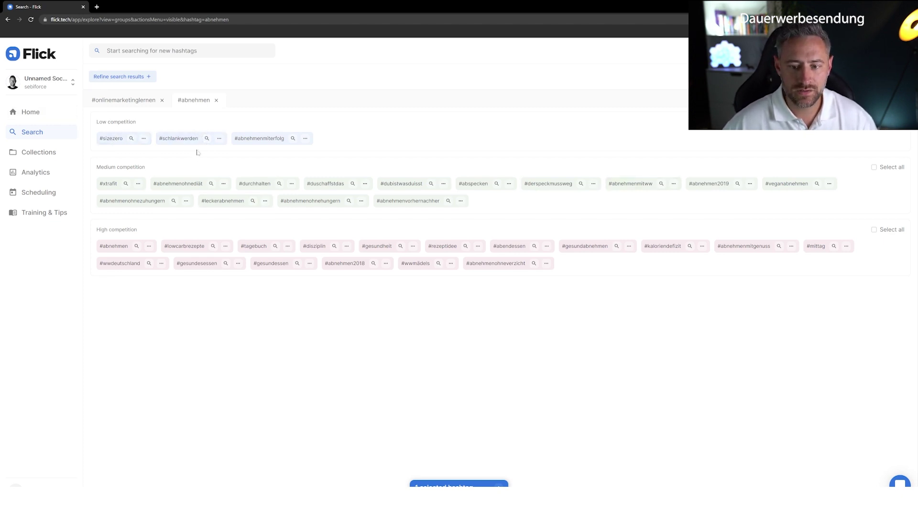
Select the low-competition hashtag #schlankwerden and view the existing collections it can be added to
{"action": "left_click", "coordinate": [187, 139]}
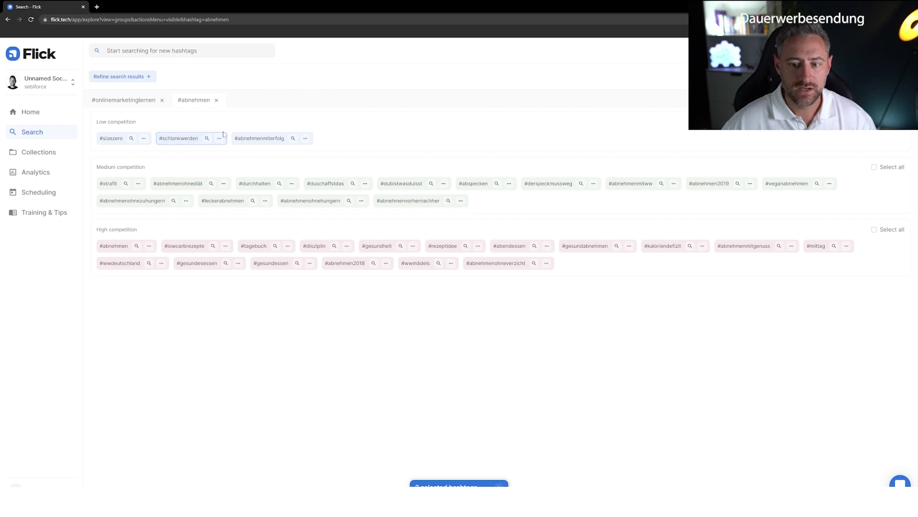
{"action": "left_click", "coordinate": [219, 139]}
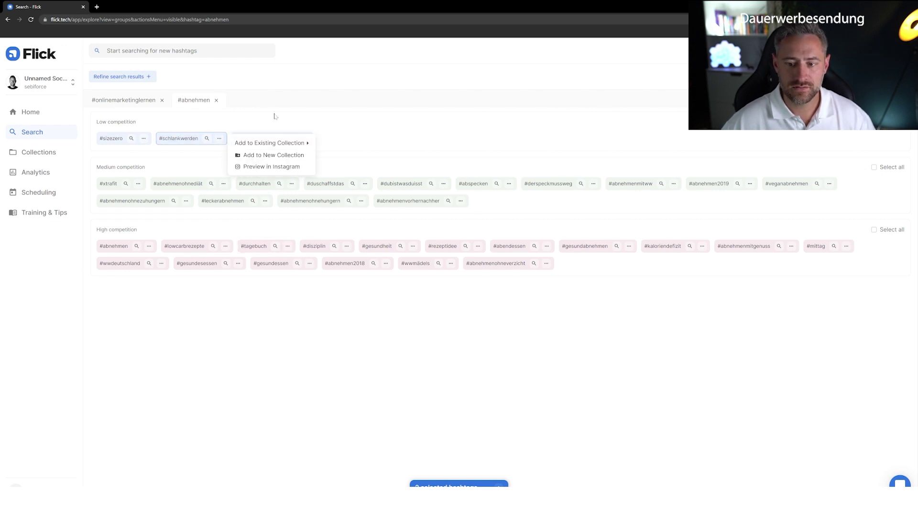
{"action": "mouse_move", "coordinate": [300, 142]}
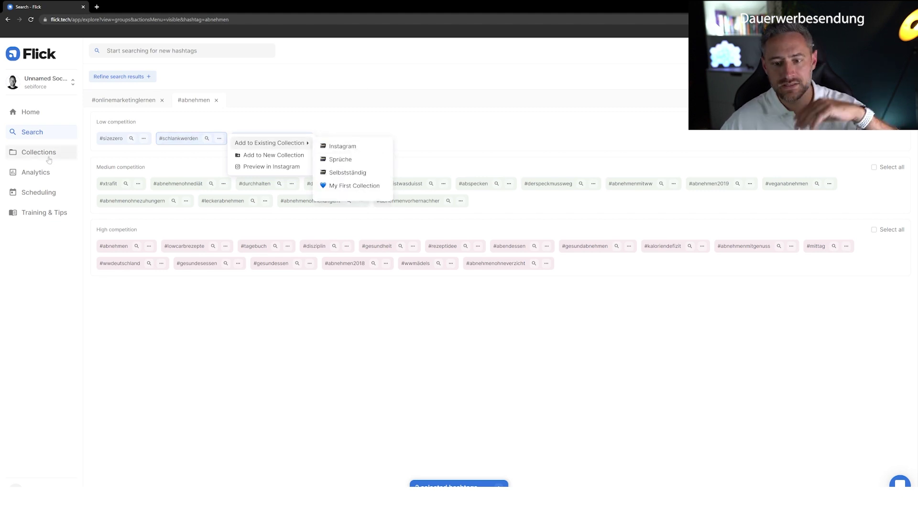
Close the #onlinemarketinglernen search results and open the Selbstständig hashtag collection
{"action": "left_click", "coordinate": [162, 101]}
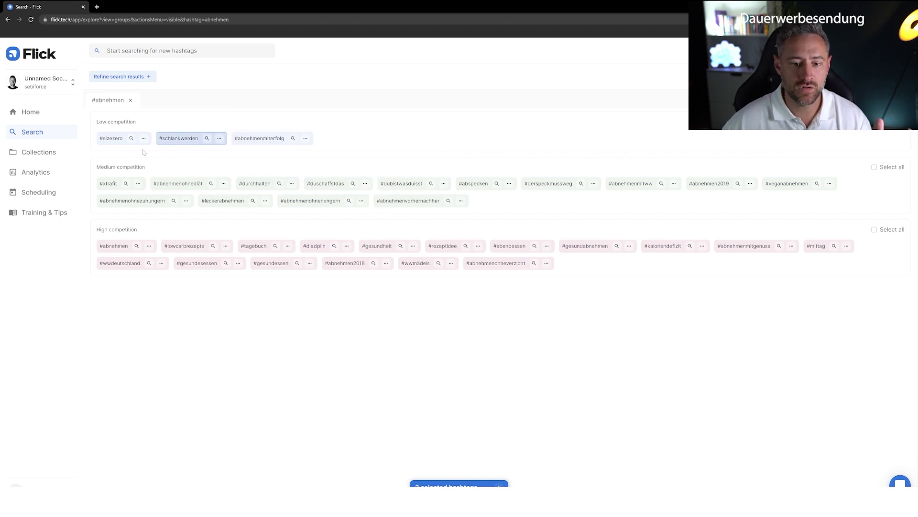
{"action": "left_click", "coordinate": [64, 153]}
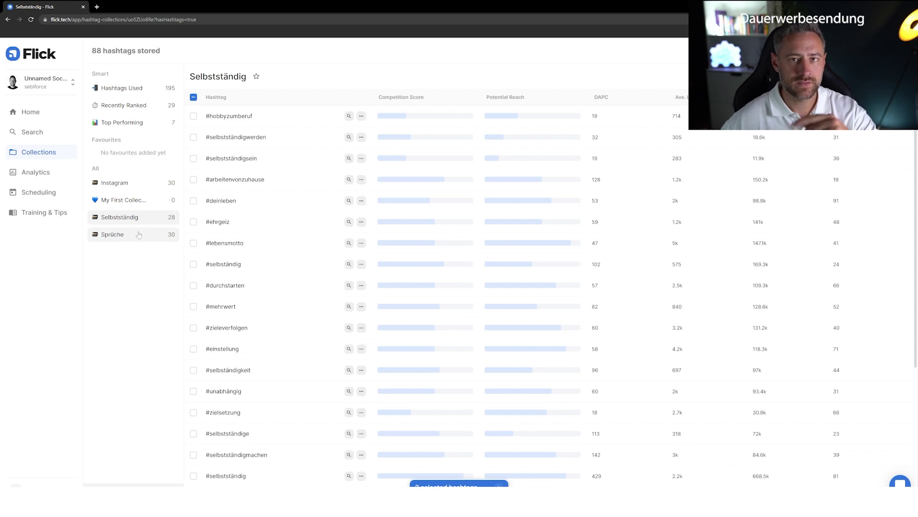
Open the analytics overview and set its time range to the last 180 days
{"action": "left_click", "coordinate": [29, 172]}
{"action": "left_click", "coordinate": [177, 74]}
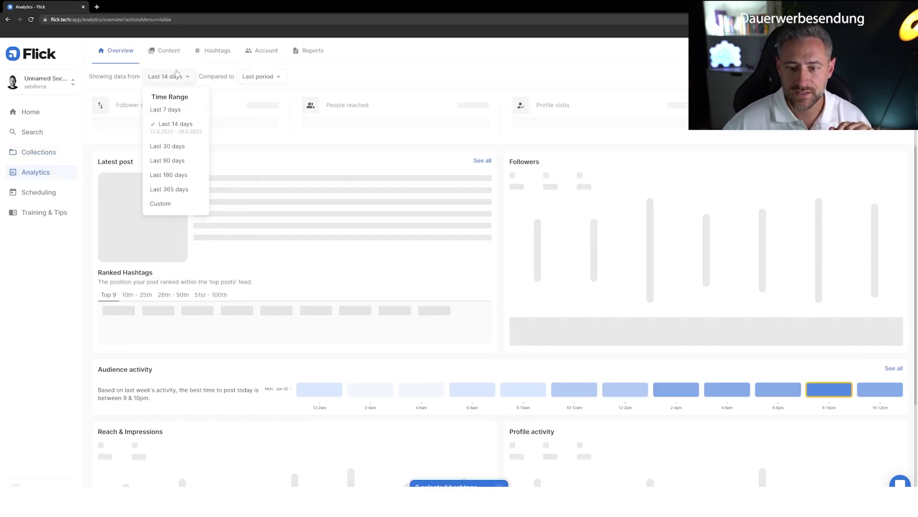
{"action": "left_click", "coordinate": [169, 175]}
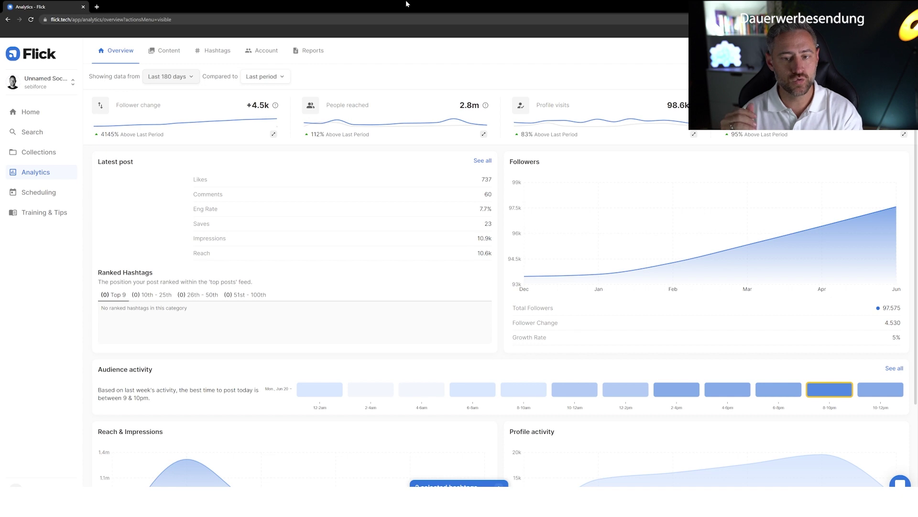
{"action": "mouse_move", "coordinate": [166, 116]}
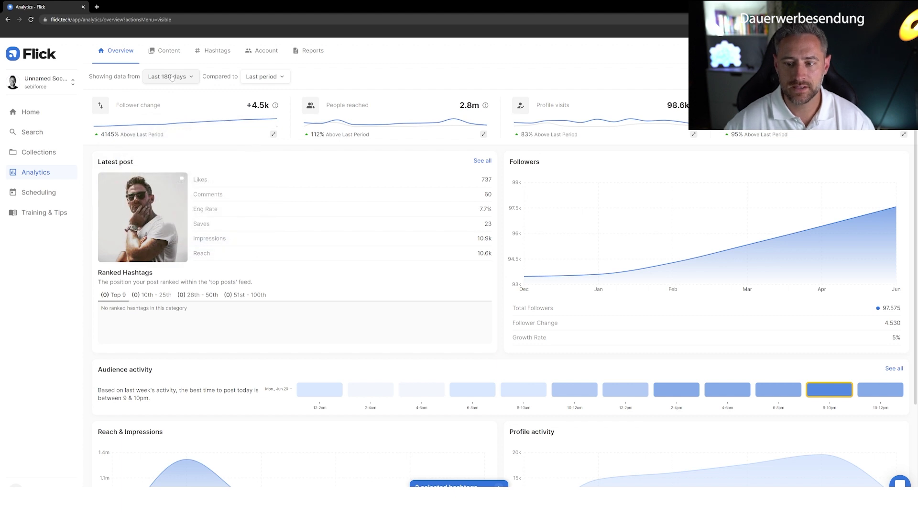
Examine the people reached and profile visits summaries, the latest post's engagement metrics and its ranked hashtags
{"action": "mouse_move", "coordinate": [474, 109]}
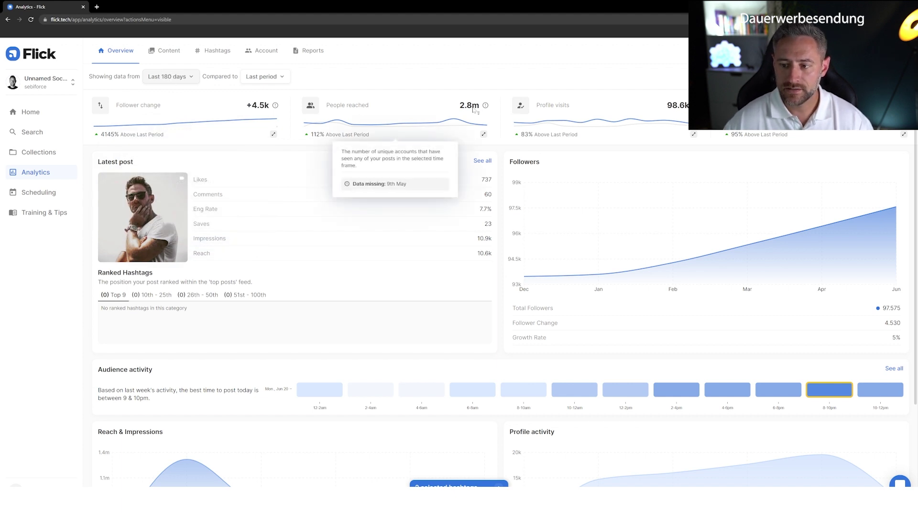
{"action": "mouse_move", "coordinate": [685, 109]}
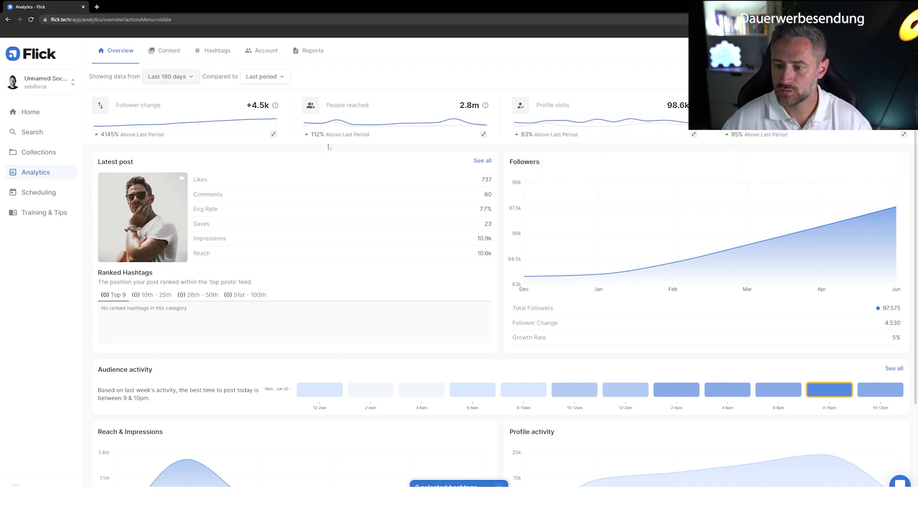
{"action": "mouse_move", "coordinate": [434, 125]}
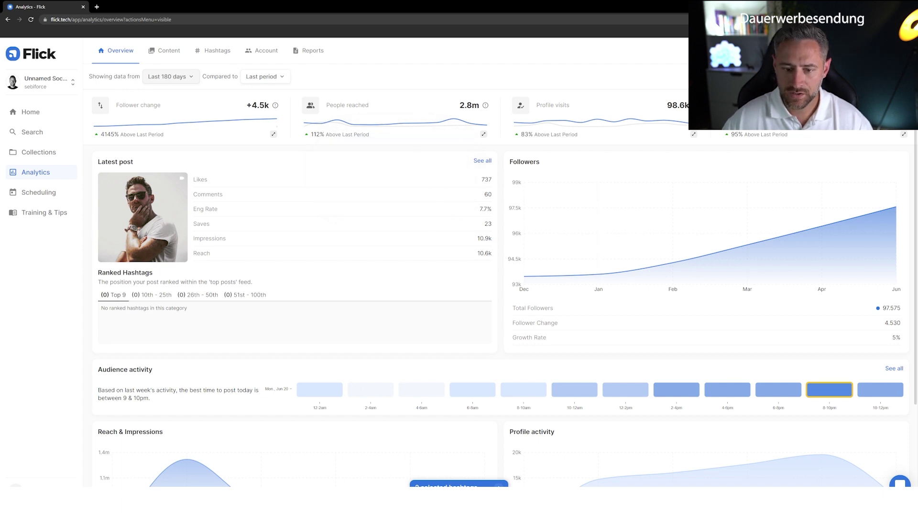
{"action": "left_click_drag", "start_coordinate": [102, 162], "coordinate": [150, 165]}
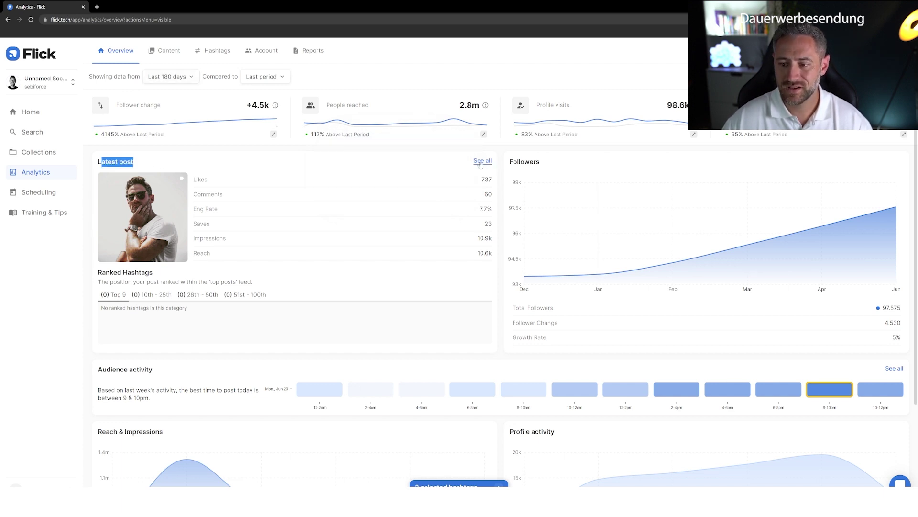
{"action": "left_click", "coordinate": [446, 154]}
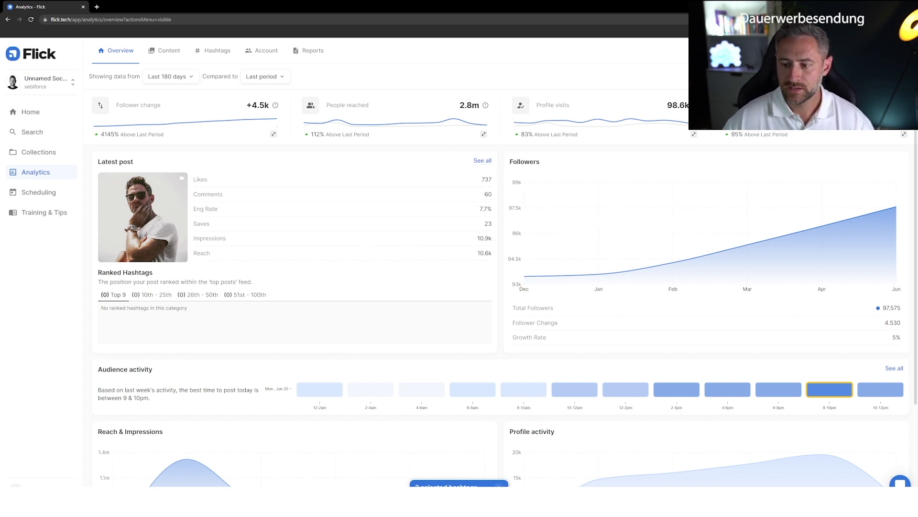
{"action": "double_click", "coordinate": [484, 180]}
{"action": "left_click", "coordinate": [456, 195]}
{"action": "double_click", "coordinate": [484, 208]}
{"action": "left_click", "coordinate": [450, 230]}
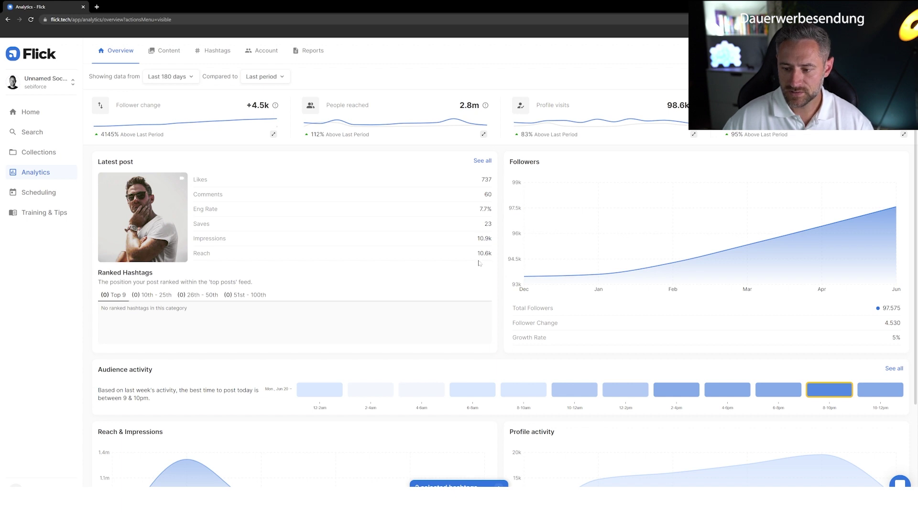
{"action": "mouse_move", "coordinate": [97, 282]}
{"action": "left_mouse_down"}
{"action": "mouse_move", "coordinate": [268, 295]}
{"action": "mouse_move", "coordinate": [91, 300]}
{"action": "left_mouse_up"}
{"action": "left_click", "coordinate": [44, 287]}
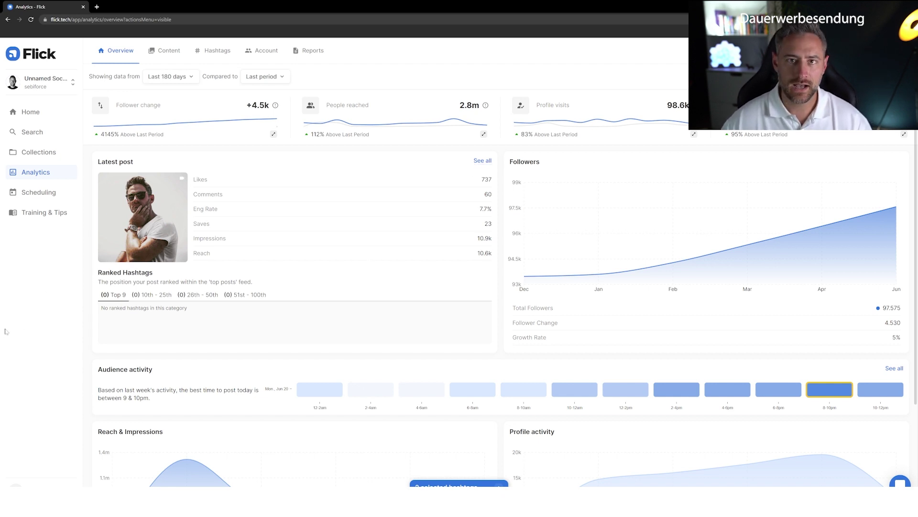
Examine the audience activity chart for the best posting time and the monthly reach and impressions graph
{"action": "scroll", "coordinate": [57, 314], "scroll_direction": "down", "scroll_amount": 3}
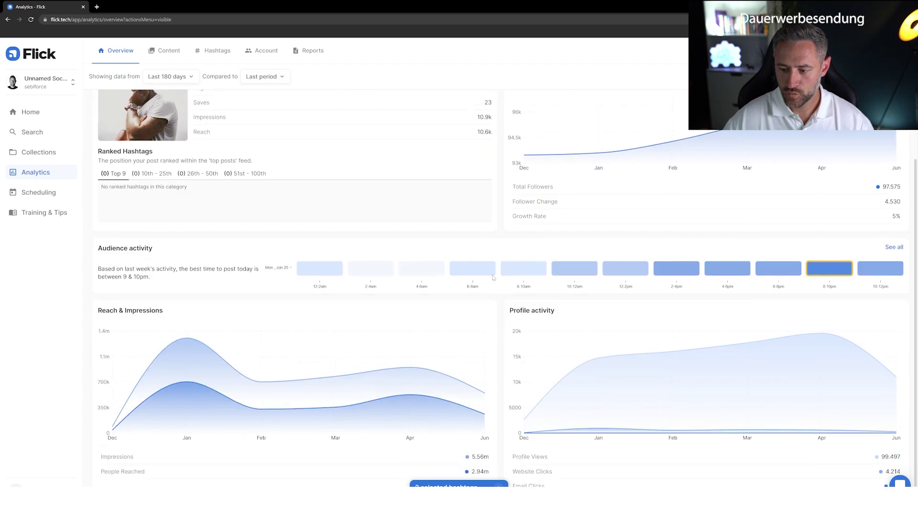
{"action": "mouse_move", "coordinate": [841, 273]}
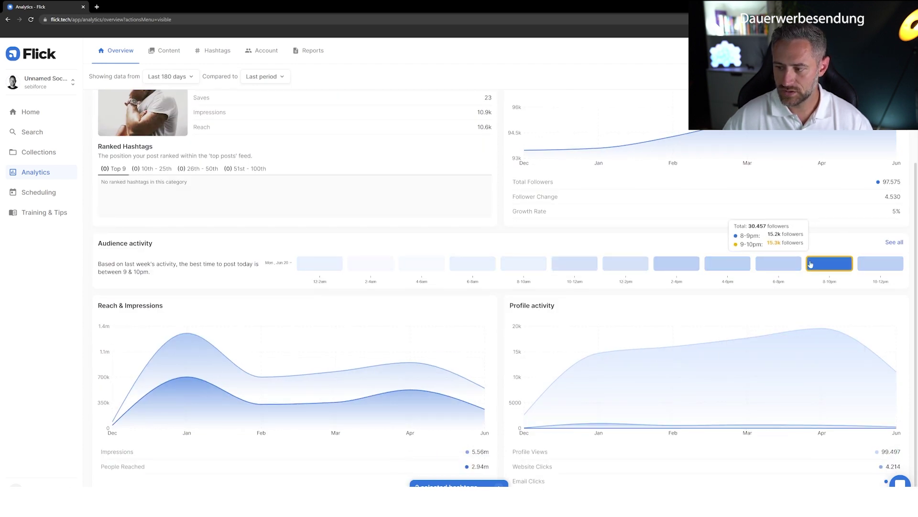
{"action": "left_click_drag", "start_coordinate": [97, 249], "coordinate": [197, 252]}
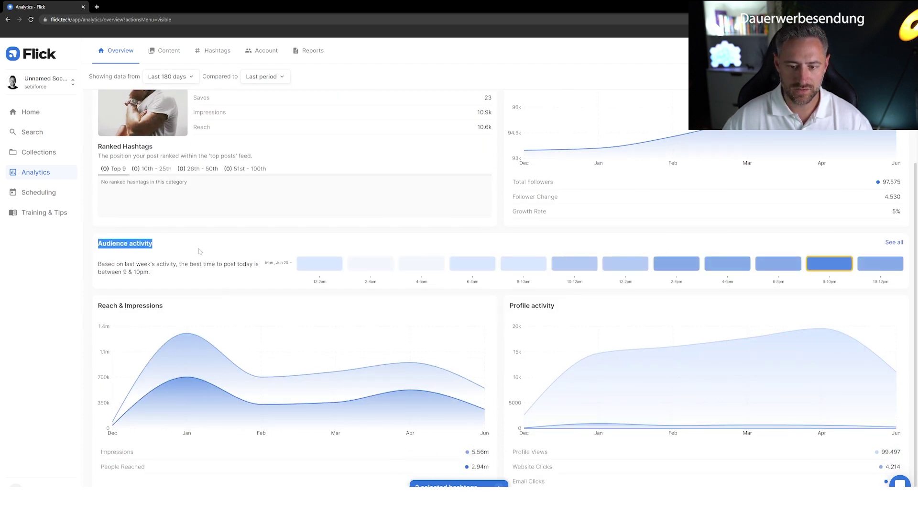
{"action": "left_click", "coordinate": [209, 247]}
{"action": "mouse_move", "coordinate": [823, 267]}
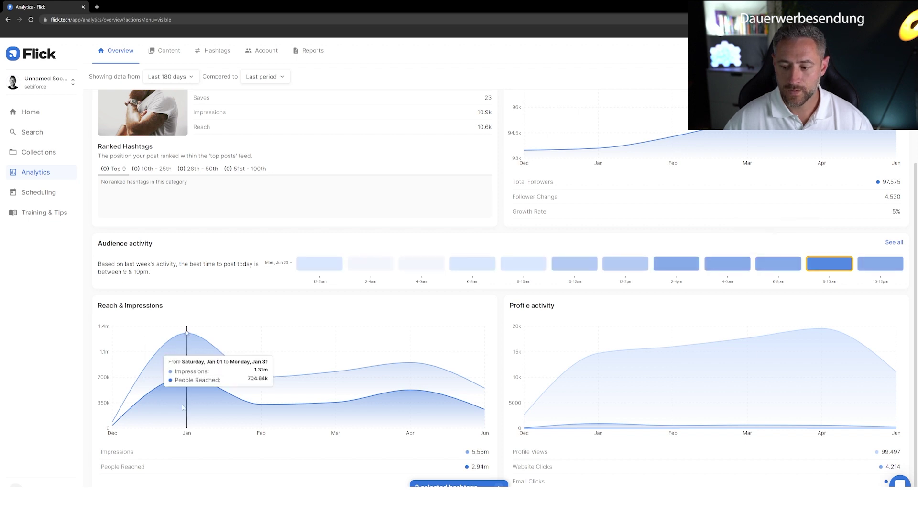
Open the hashtag analytics and review the ranking positions and the hashtags grouped by performance level
{"action": "scroll", "coordinate": [189, 335], "scroll_direction": "up", "scroll_amount": 3}
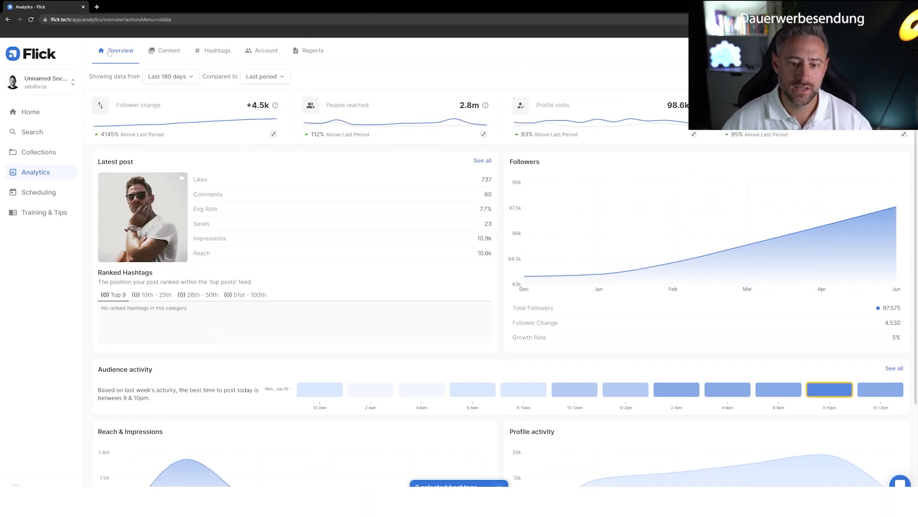
{"action": "left_click", "coordinate": [211, 53]}
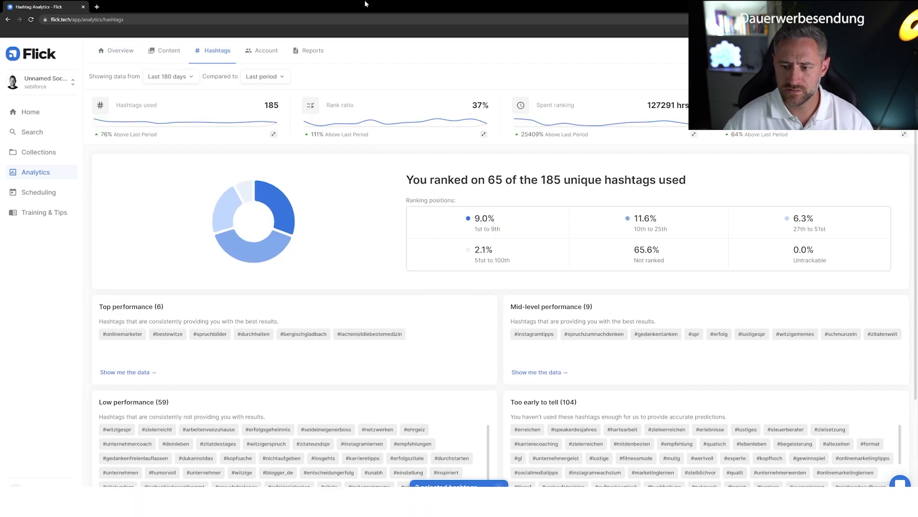
{"action": "scroll", "coordinate": [91, 356], "scroll_direction": "down", "scroll_amount": 3}
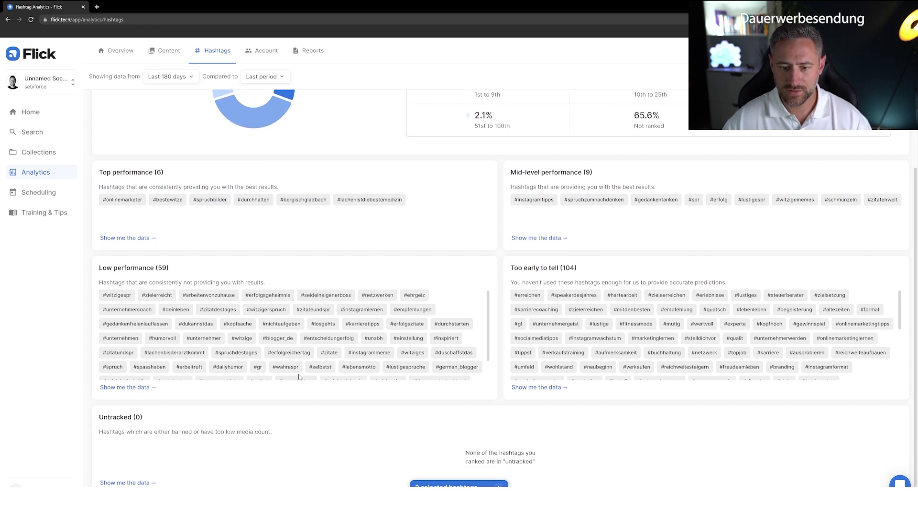
{"action": "scroll", "coordinate": [299, 376], "scroll_direction": "up", "scroll_amount": 3}
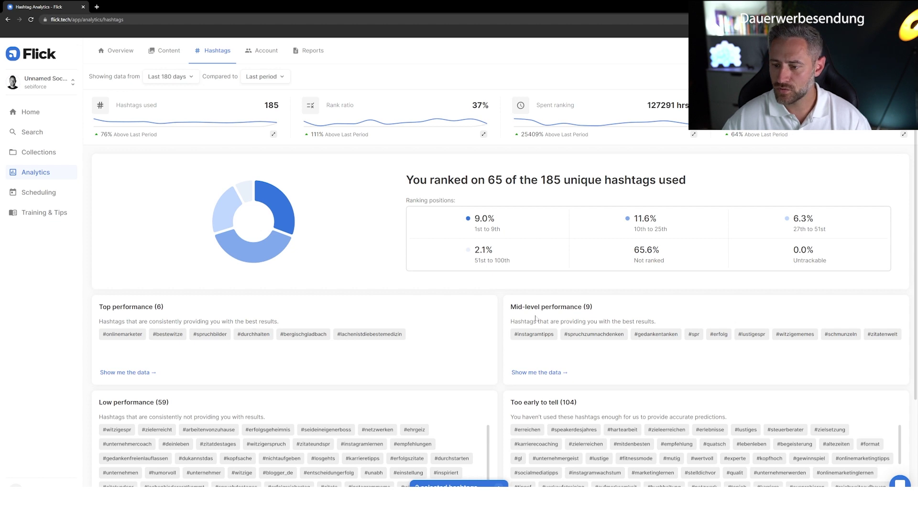
{"action": "left_click_drag", "start_coordinate": [404, 176], "coordinate": [730, 182]}
{"action": "left_click", "coordinate": [733, 183]}
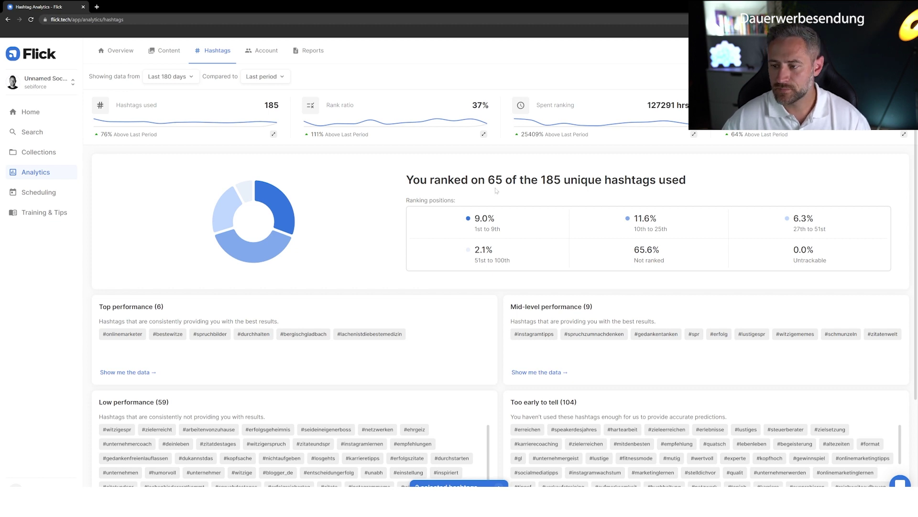
{"action": "mouse_move", "coordinate": [548, 106]}
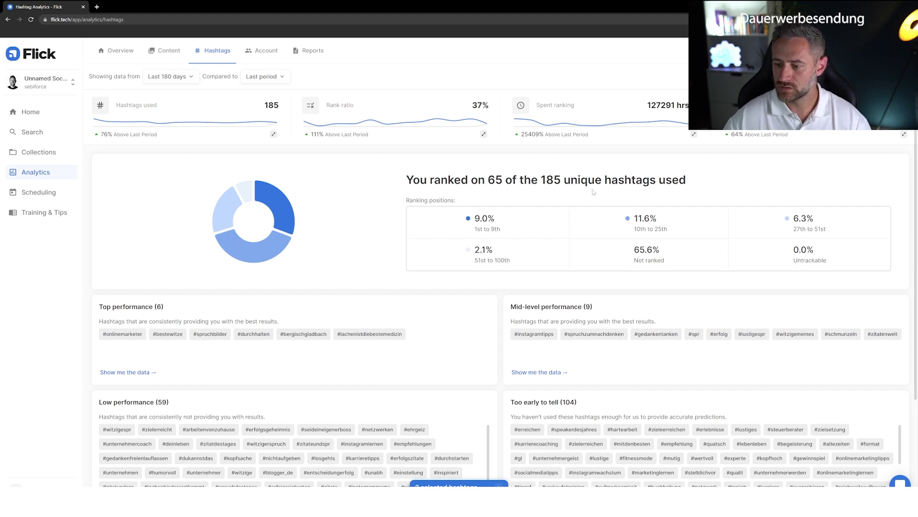
{"action": "scroll", "coordinate": [489, 297], "scroll_direction": "down", "scroll_amount": 3}
{"action": "scroll", "coordinate": [489, 298], "scroll_direction": "up", "scroll_amount": 3}
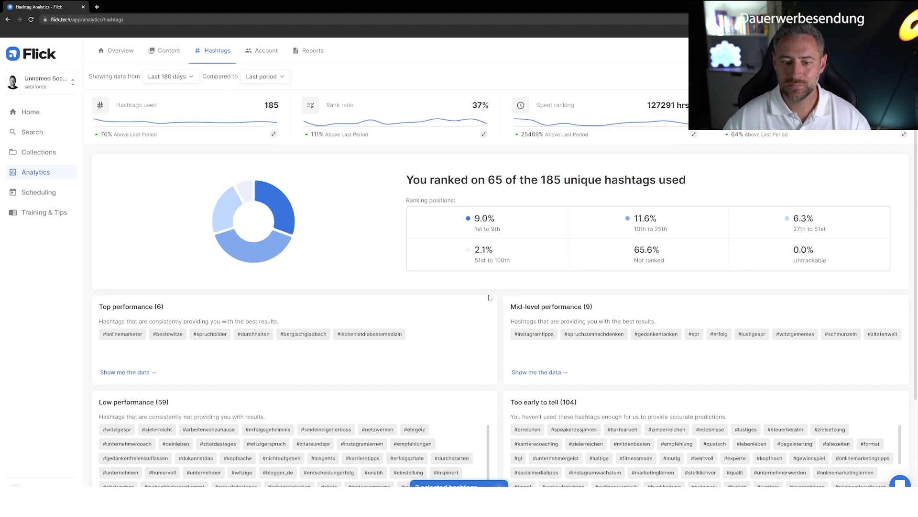
Go to the stored hashtag collections and open the Instagram collection
{"action": "left_click", "coordinate": [40, 152]}
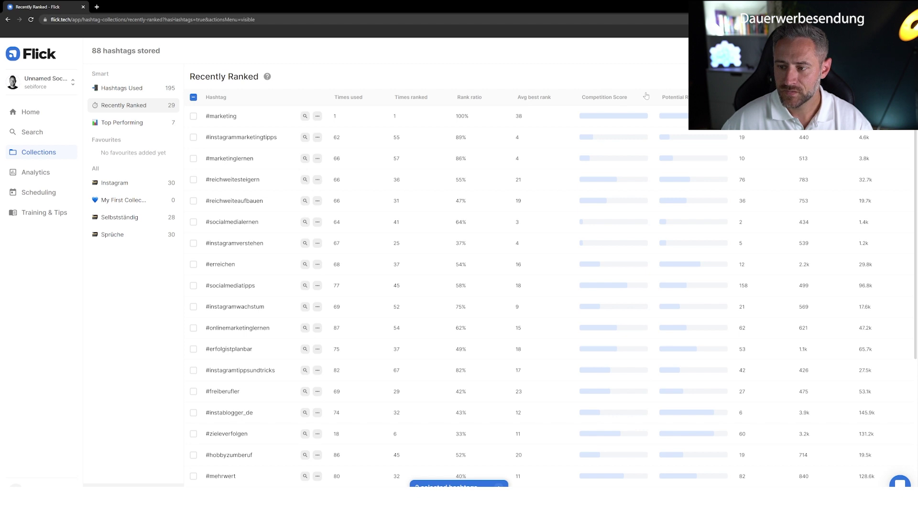
{"action": "left_click", "coordinate": [117, 183]}
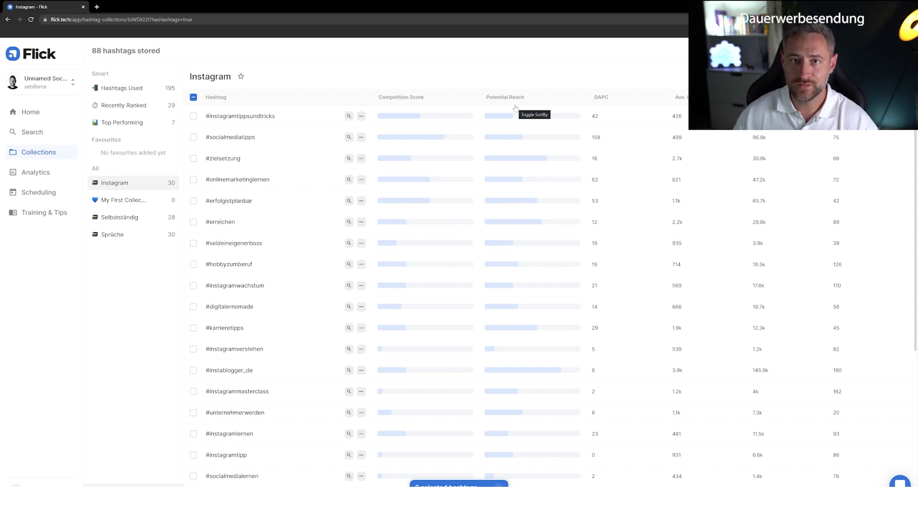
View the Training & Tips resources and return to the home dashboard
{"action": "left_click", "coordinate": [37, 212]}
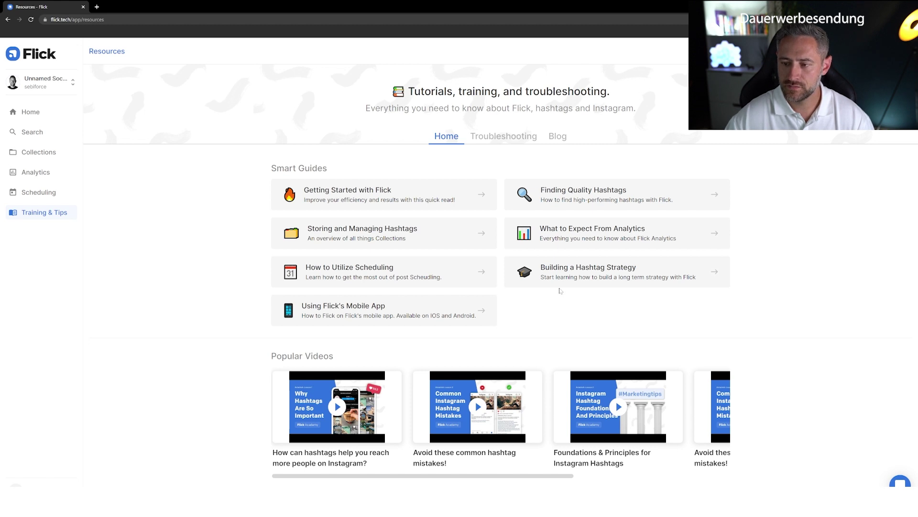
{"action": "left_click", "coordinate": [36, 112]}
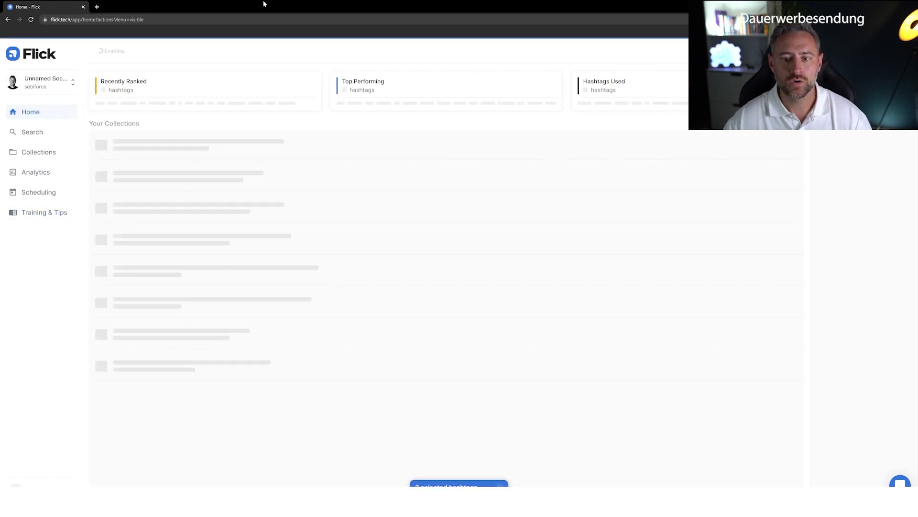